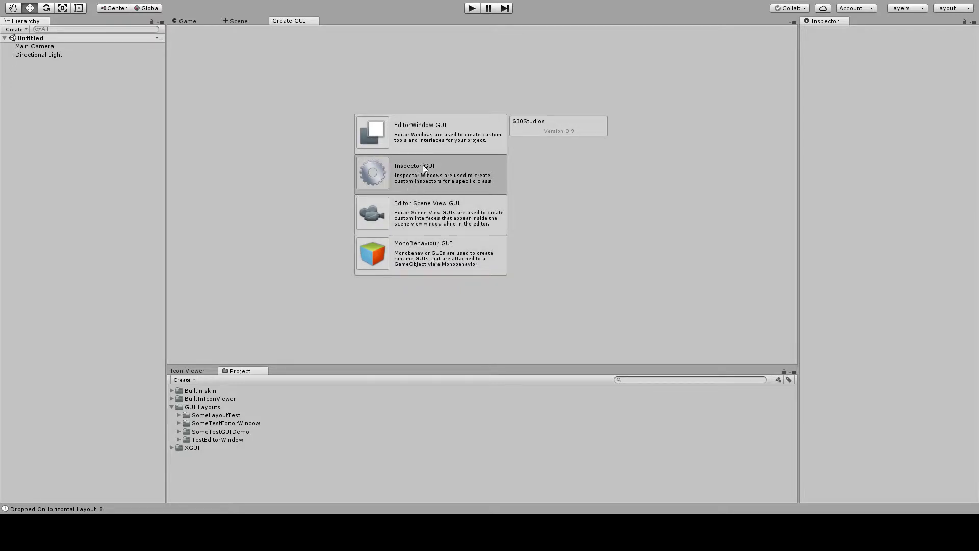
{"action": "left_click", "coordinate": [376, 142]}
{"action": "left_click", "coordinate": [452, 134]}
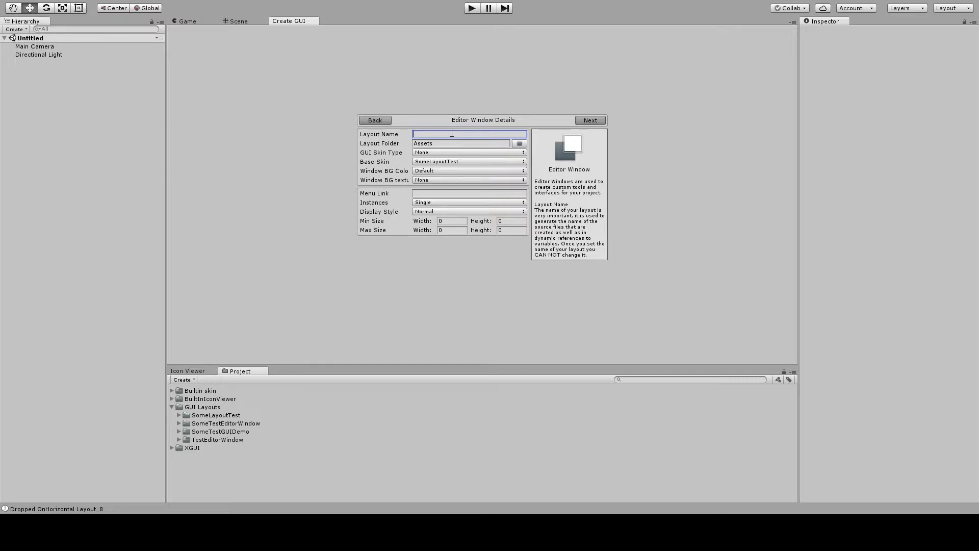
{"action": "type", "text": "TestWindow23984723894"}
{"action": "key", "text": "Return"}
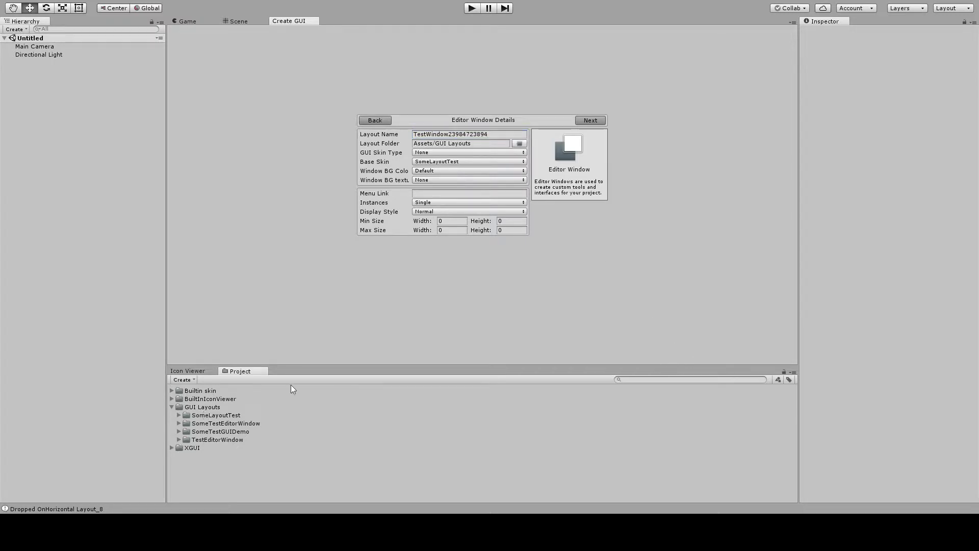
{"action": "left_click", "coordinate": [446, 152]}
{"action": "left_click", "coordinate": [448, 166]}
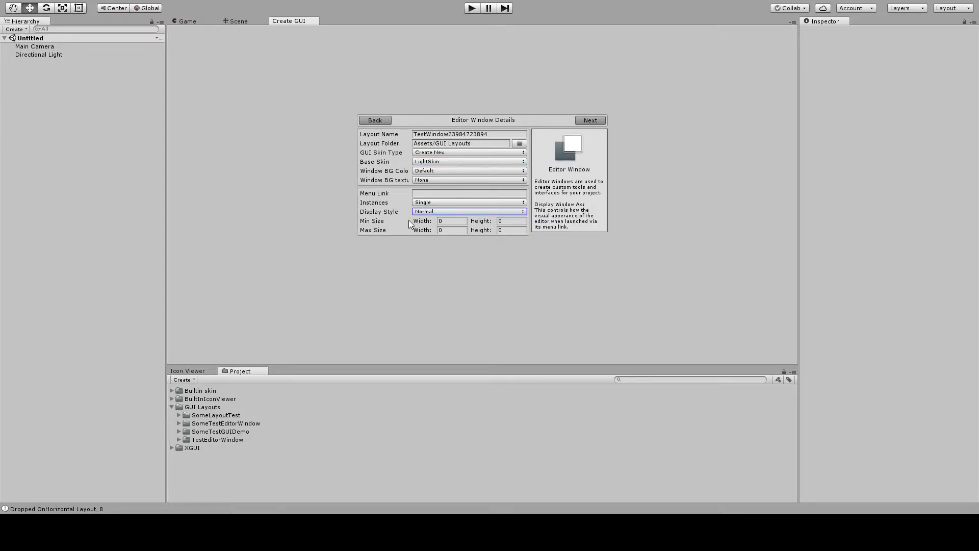
{"action": "left_click", "coordinate": [589, 123]}
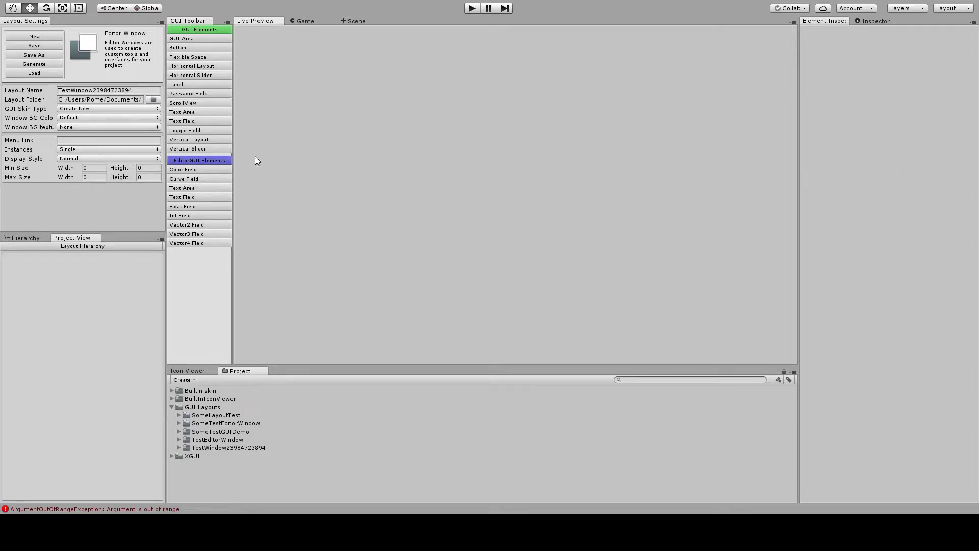
Add Horizontal Layout_29 with Label_30 and Label_31, setting Label_31's text to 'Hello World'
{"action": "left_click", "coordinate": [212, 67]}
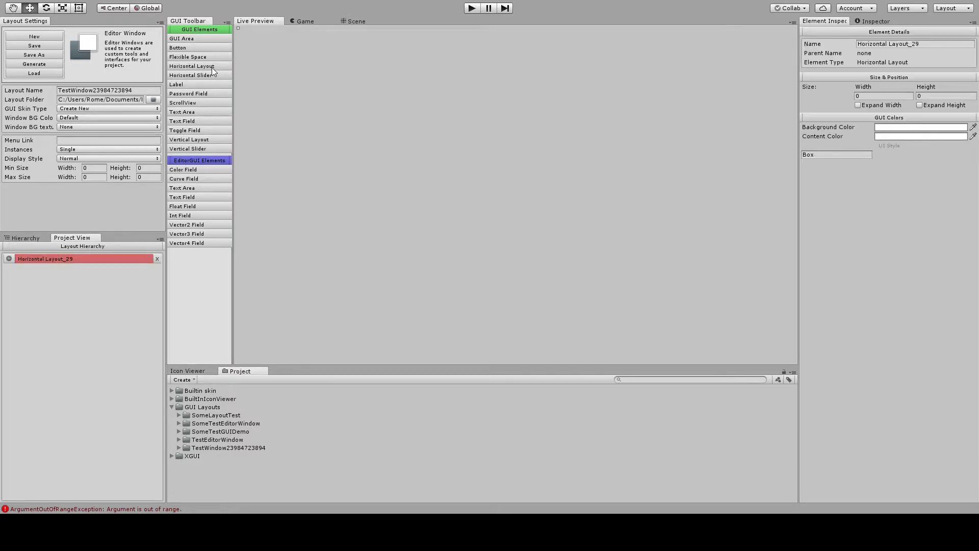
{"action": "left_click", "coordinate": [192, 85]}
{"action": "left_click", "coordinate": [103, 259]}
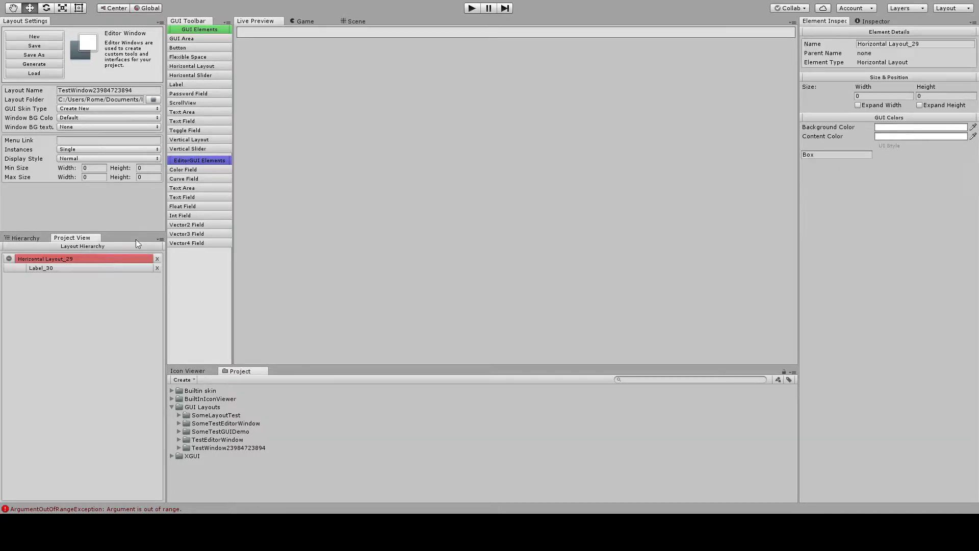
{"action": "left_click", "coordinate": [191, 86]}
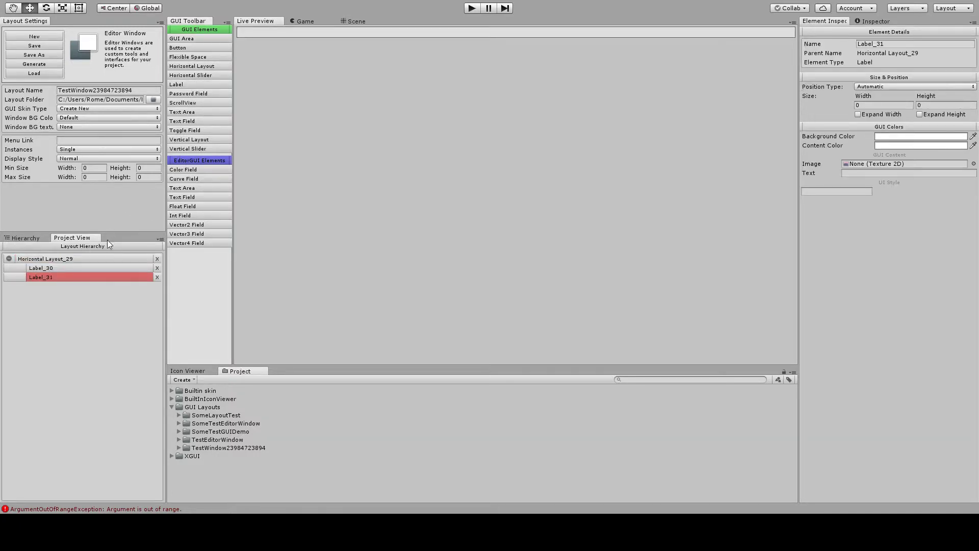
{"action": "left_click", "coordinate": [86, 266]}
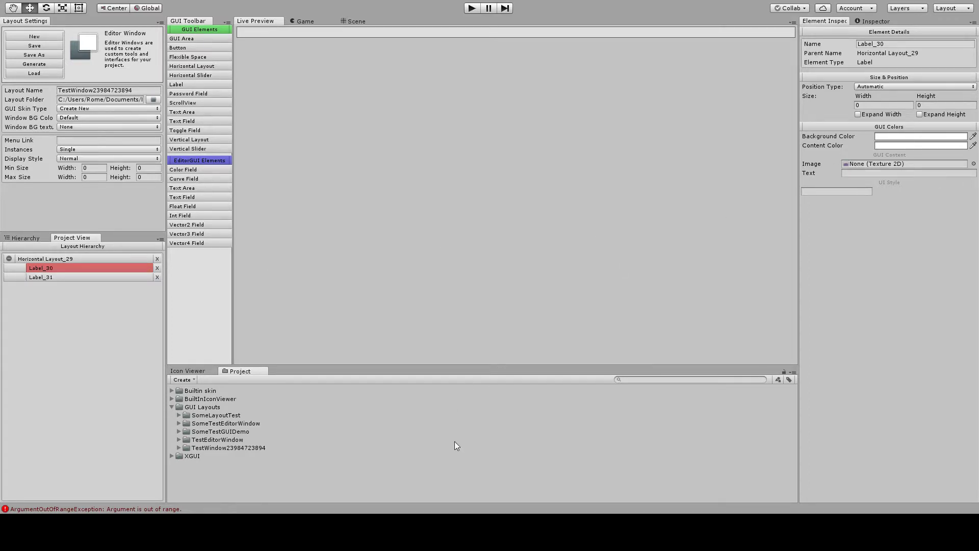
{"action": "left_click", "coordinate": [120, 278]}
{"action": "left_click", "coordinate": [124, 280]}
{"action": "left_click", "coordinate": [862, 174]}
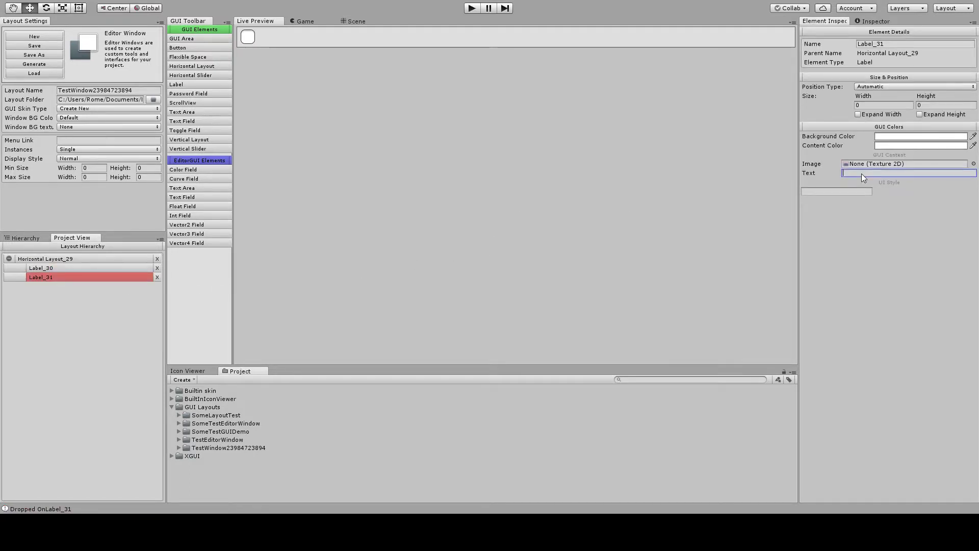
{"action": "type", "text": "Hello World"}
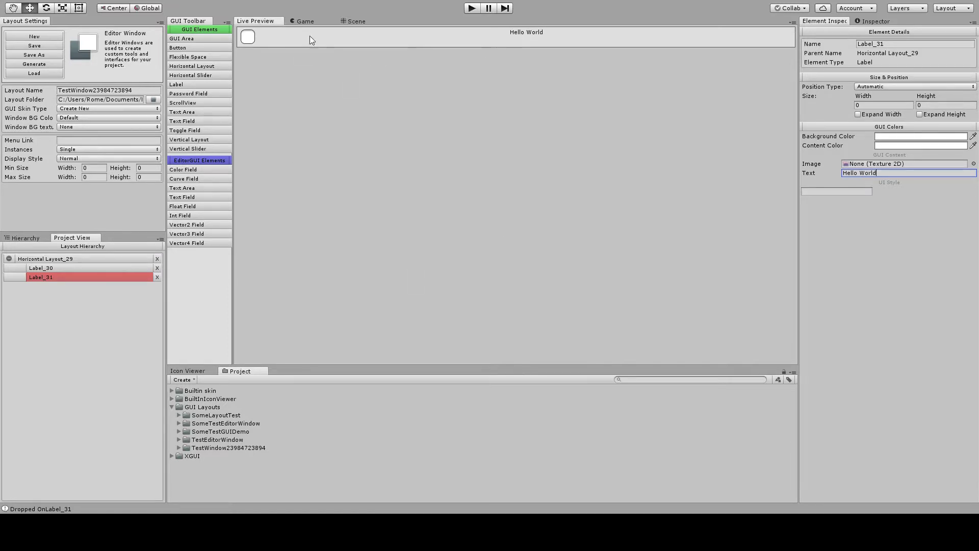
Give Horizontal Layout_29 the helpBox UI style and a light blue background colour
{"action": "left_click", "coordinate": [106, 260]}
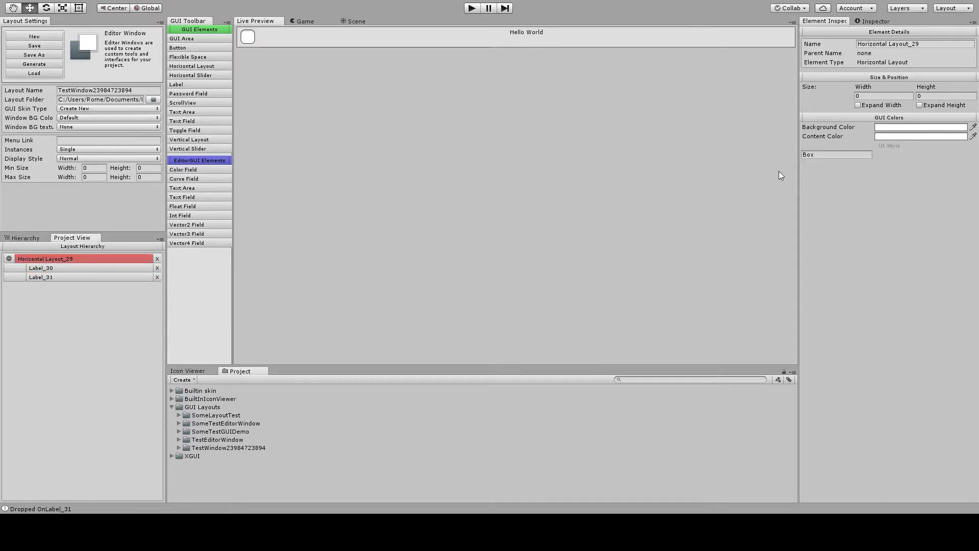
{"action": "left_click", "coordinate": [824, 155]}
{"action": "type", "text": "helpBo"}
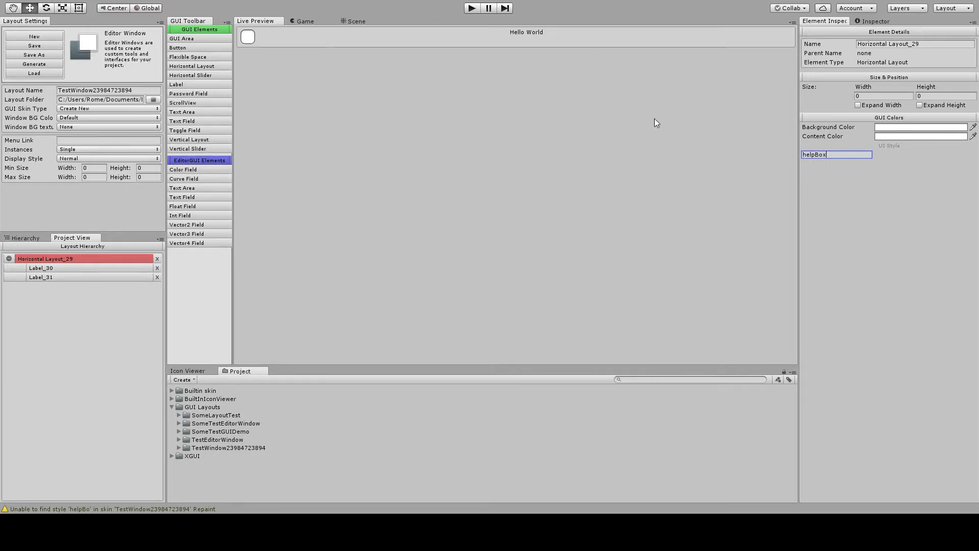
{"action": "left_click", "coordinate": [903, 130]}
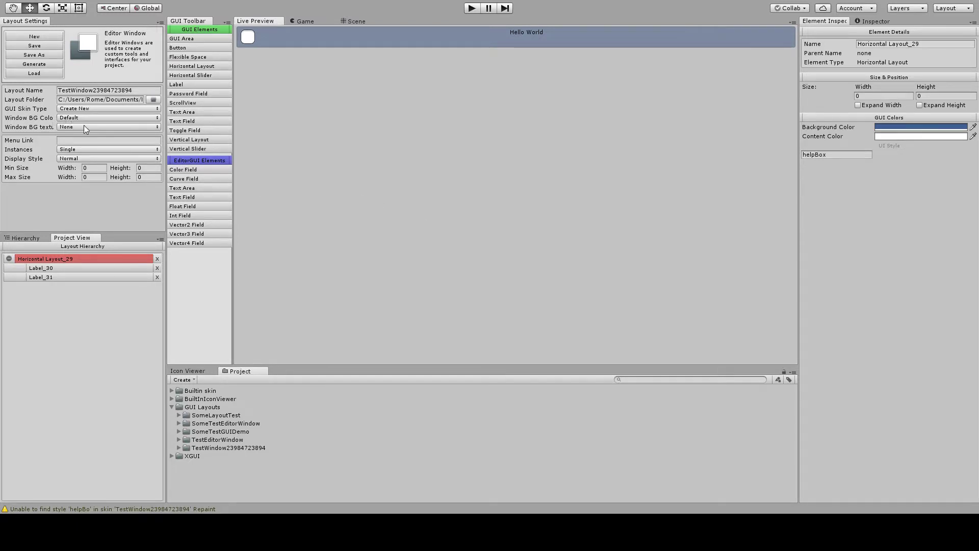
Set the window background to a custom colour with bg_001 tiled across it
{"action": "left_click", "coordinate": [96, 142]}
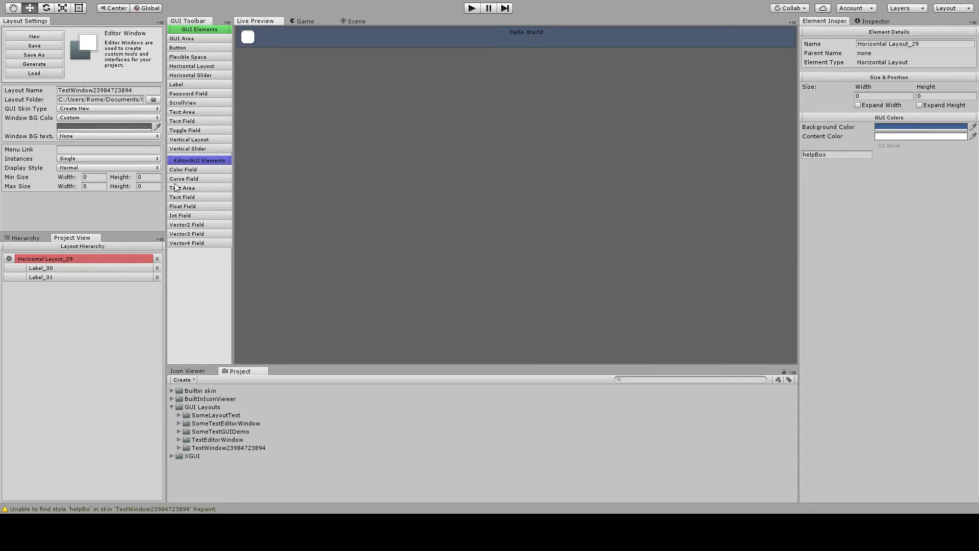
{"action": "left_click", "coordinate": [89, 179]}
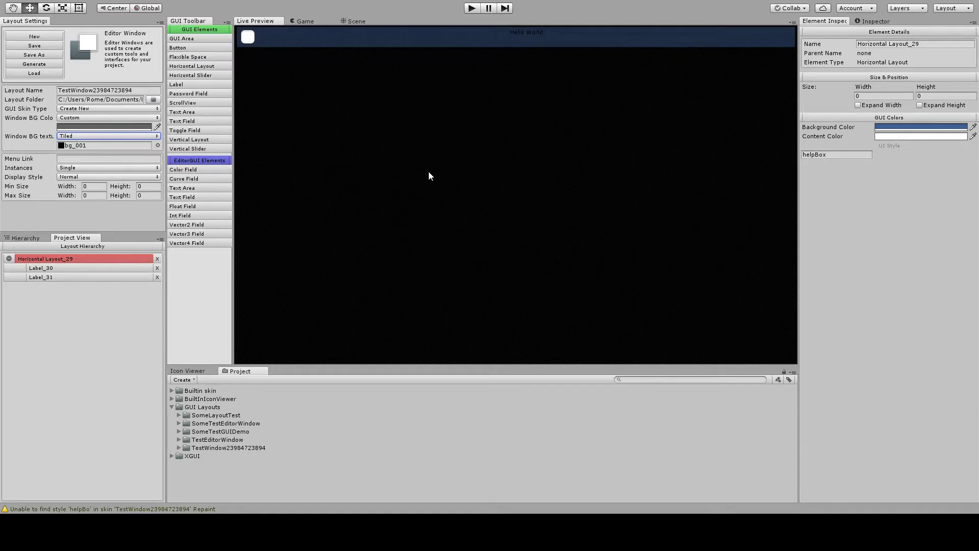
{"action": "left_click", "coordinate": [52, 299]}
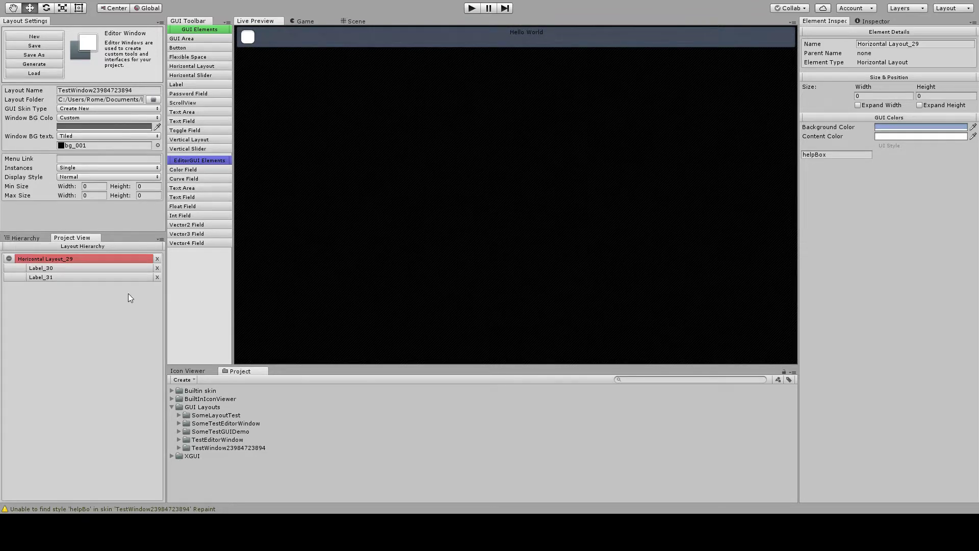
Add Horizontal Layout_32 and set its UI style to helpBox
{"action": "left_click", "coordinate": [64, 285]}
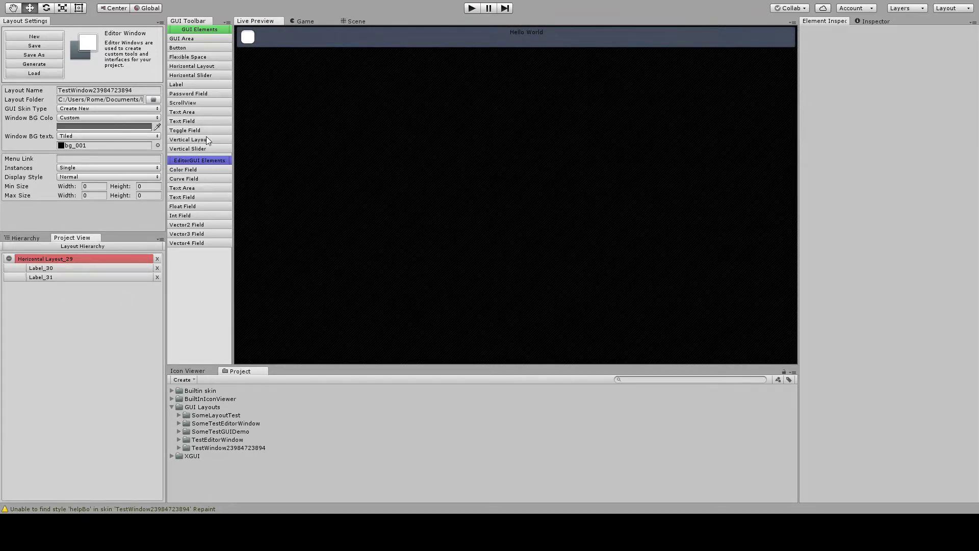
{"action": "left_click", "coordinate": [206, 70]}
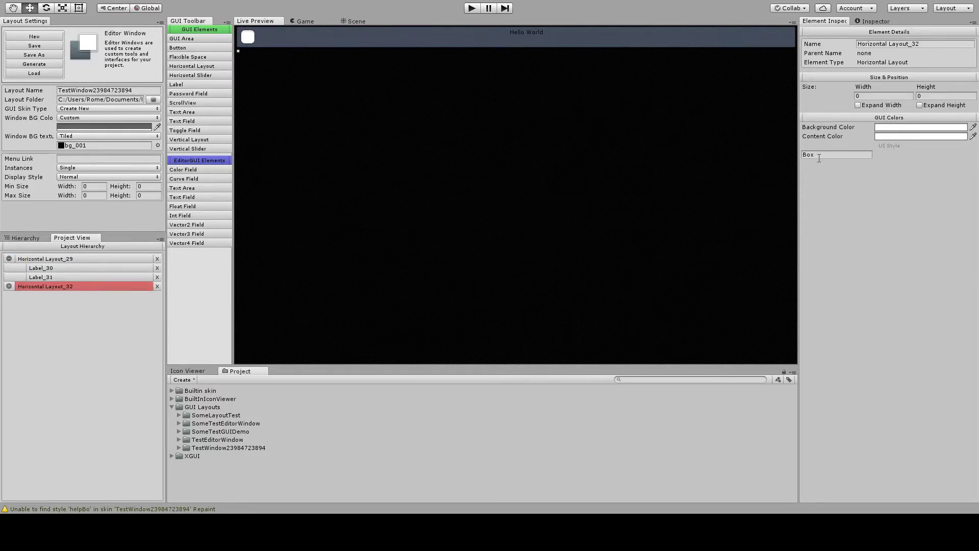
{"action": "left_click", "coordinate": [819, 155]}
{"action": "type", "text": "helpBox"}
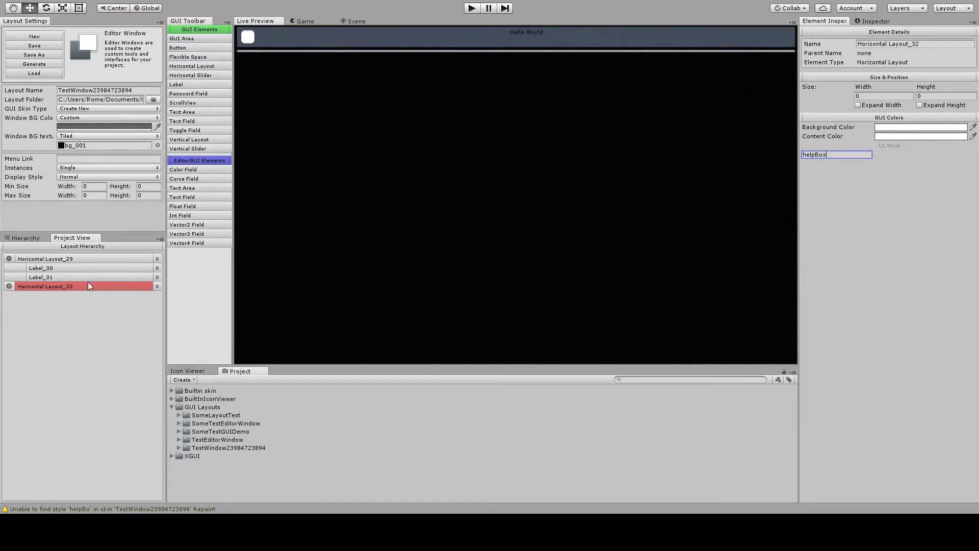
Add Vertical Layout_33 and Vertical Layout_34 inside it, both styled helpBox
{"action": "left_click", "coordinate": [198, 141]}
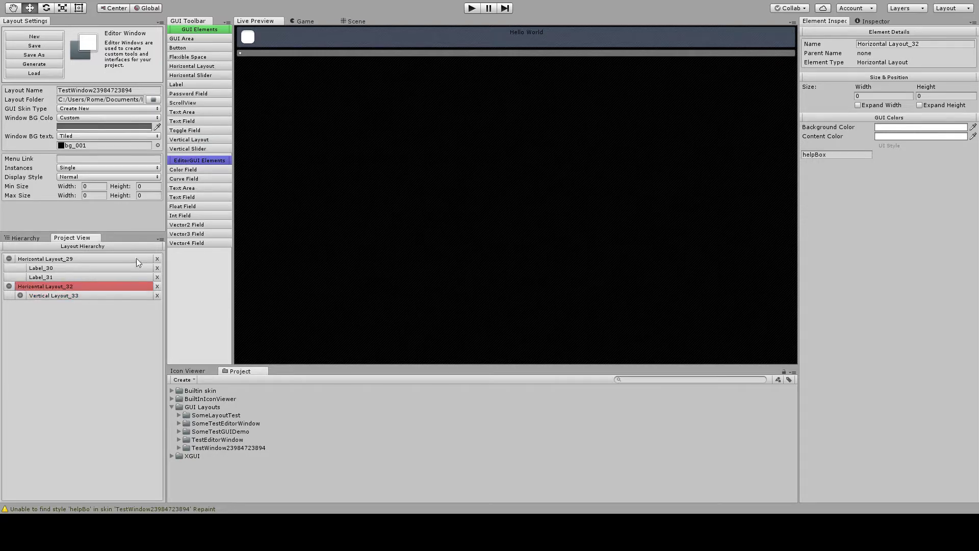
{"action": "left_click", "coordinate": [192, 141]}
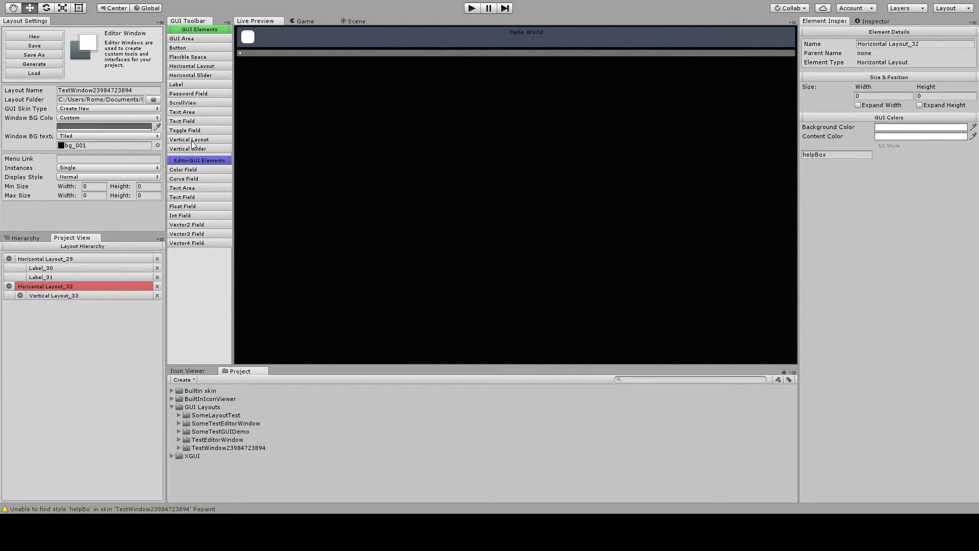
{"action": "left_click", "coordinate": [68, 297]}
{"action": "left_click_drag", "start_coordinate": [819, 155], "coordinate": [757, 161]}
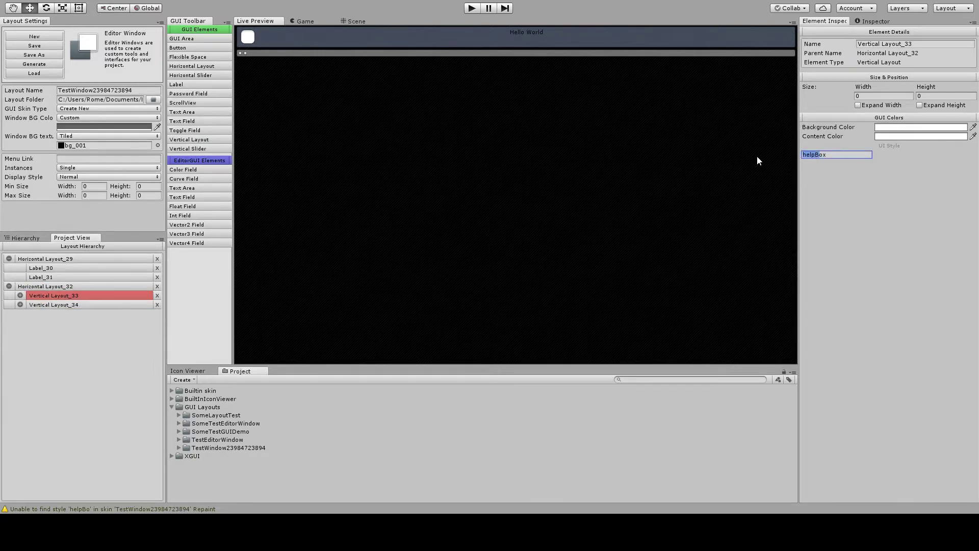
{"action": "type", "text": "help"}
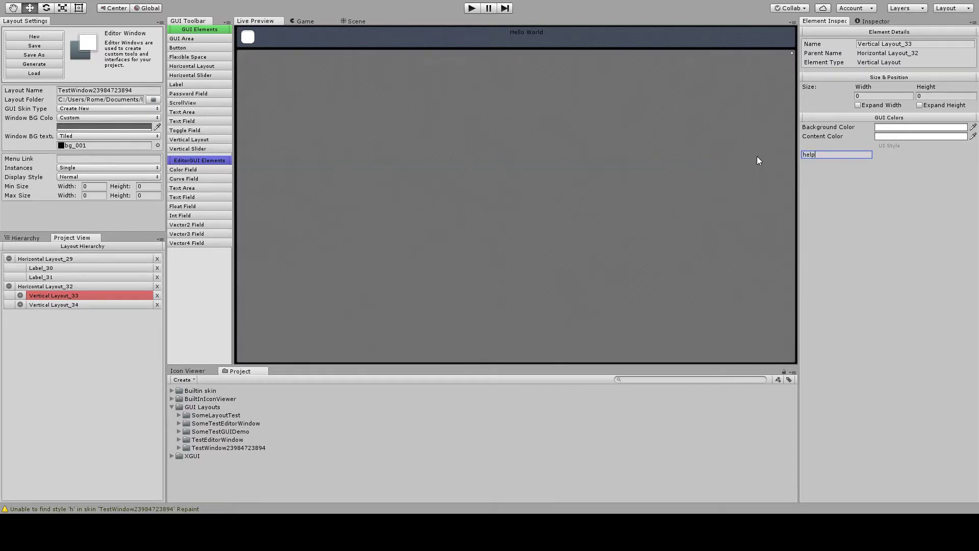
{"action": "type", "text": "Box"}
{"action": "left_click", "coordinate": [139, 305]}
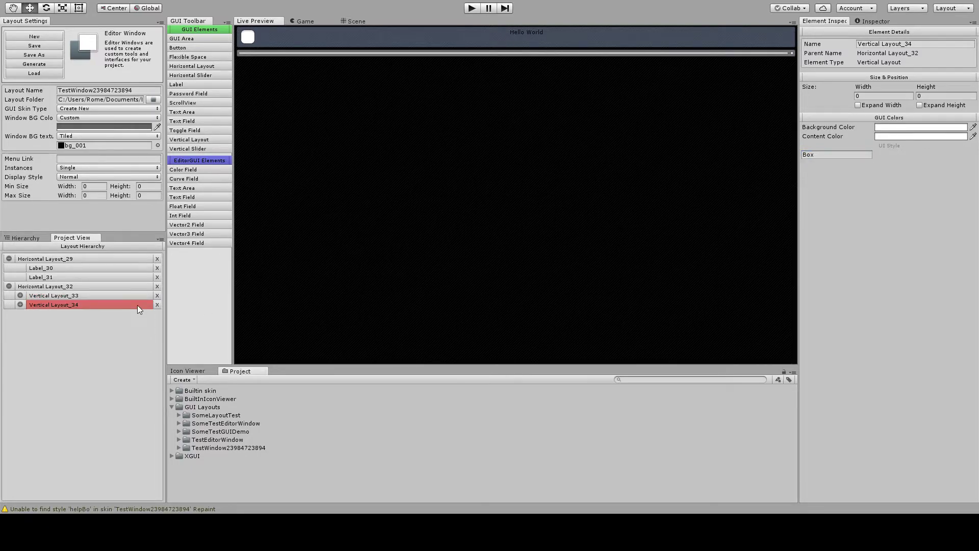
{"action": "left_click", "coordinate": [834, 155]}
{"action": "type", "text": "helpBox"}
{"action": "key", "text": "Right"}
Add four buttons, Button_35 to Button_38, to Vertical Layout_33
{"action": "left_click", "coordinate": [77, 334]}
{"action": "left_click", "coordinate": [103, 294]}
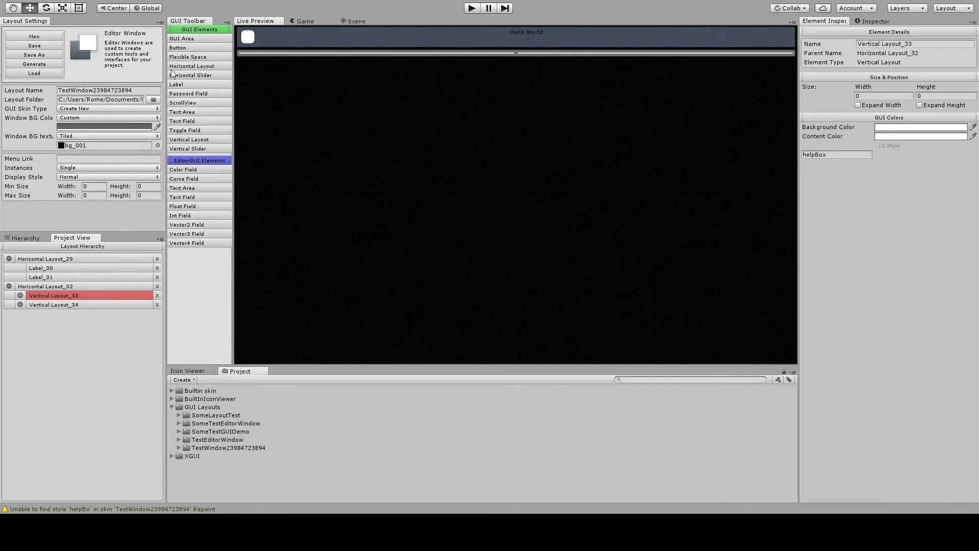
{"action": "left_click", "coordinate": [183, 49]}
{"action": "left_click", "coordinate": [182, 49]}
{"action": "left_click", "coordinate": [182, 49]}
{"action": "left_click", "coordinate": [182, 49]}
Fill Vertical Layout_34 with Color, Curve, Text Area, Text, Float, Int, Vector2, Vector3 and Vector4 fields
{"action": "left_click", "coordinate": [59, 342]}
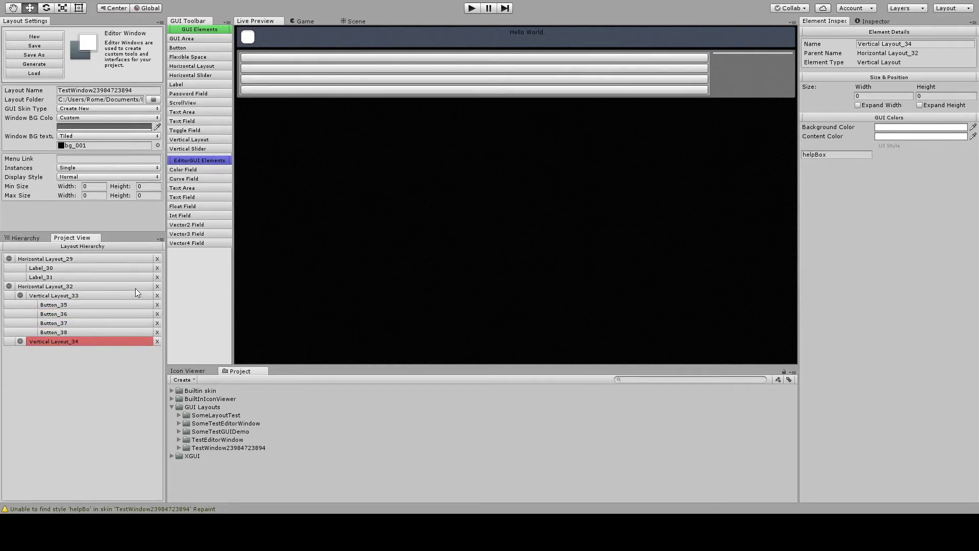
{"action": "left_click", "coordinate": [208, 169]}
{"action": "left_click", "coordinate": [199, 178]}
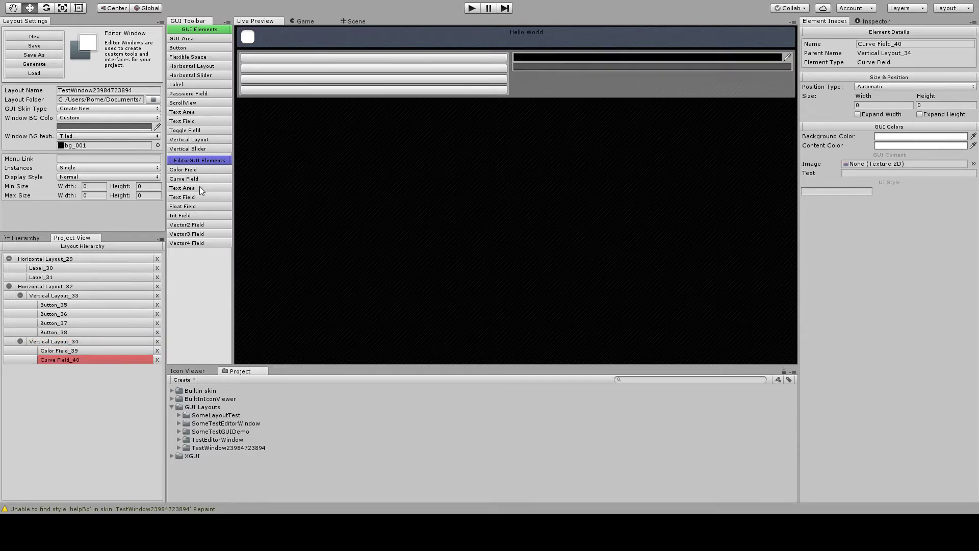
{"action": "left_click", "coordinate": [199, 188]}
{"action": "left_click", "coordinate": [193, 197]}
{"action": "left_click", "coordinate": [191, 206]}
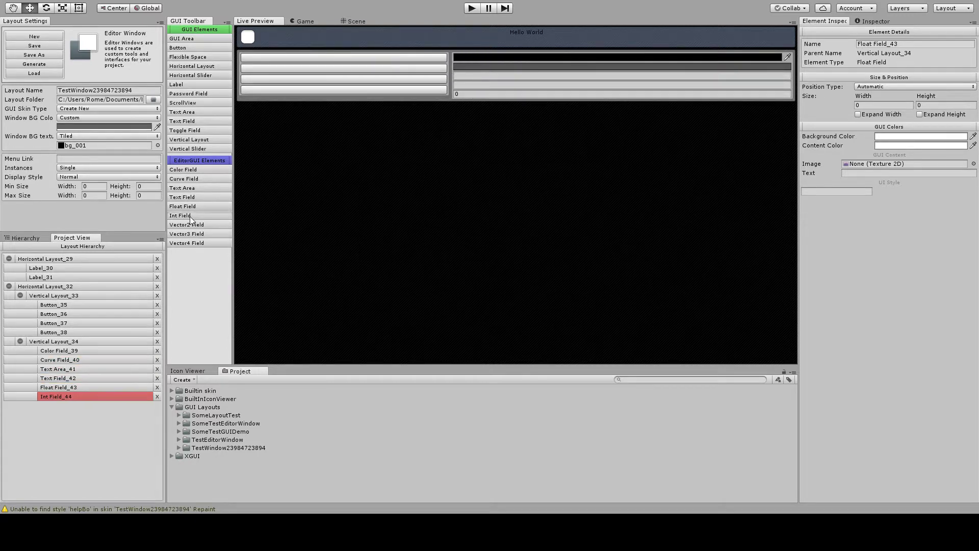
{"action": "left_click", "coordinate": [190, 215]}
{"action": "left_click", "coordinate": [187, 225]}
{"action": "left_click", "coordinate": [184, 234]}
{"action": "left_click", "coordinate": [182, 243]}
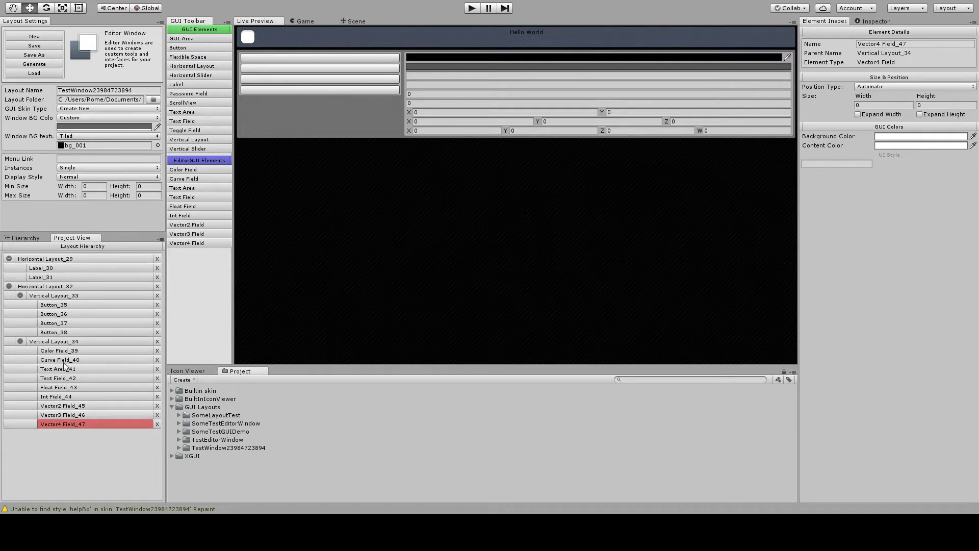
Set the UI style of Button_35 and Button_36 to toolbarbutton
{"action": "left_click", "coordinate": [62, 305]}
{"action": "left_click", "coordinate": [816, 191]}
{"action": "type", "text": "toolbarbutton"}
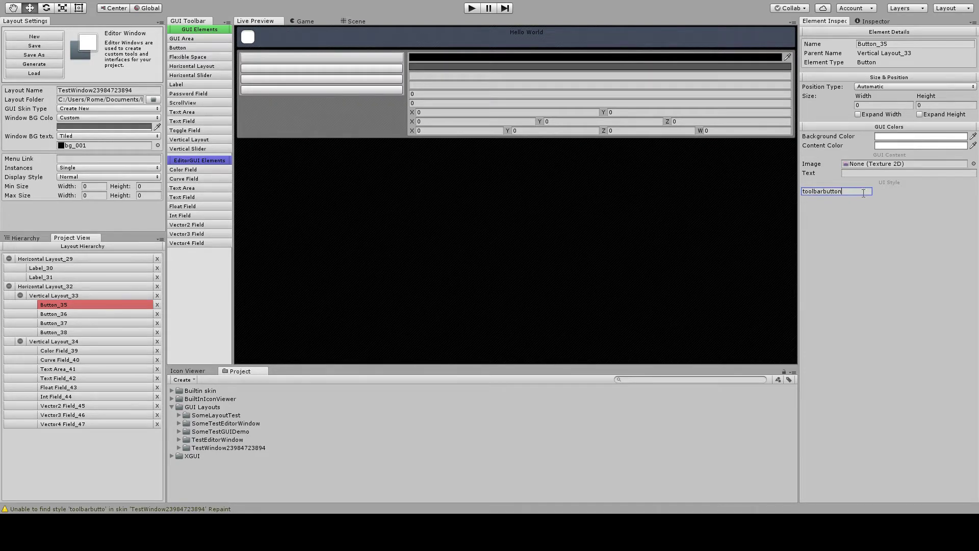
{"action": "key", "text": "Return"}
{"action": "key", "text": "ctrl+c"}
{"action": "left_click", "coordinate": [128, 314]}
{"action": "left_click", "coordinate": [827, 192]}
{"action": "key", "text": "ctrl+v"}
{"action": "left_click_drag", "start_coordinate": [827, 191], "coordinate": [745, 192]}
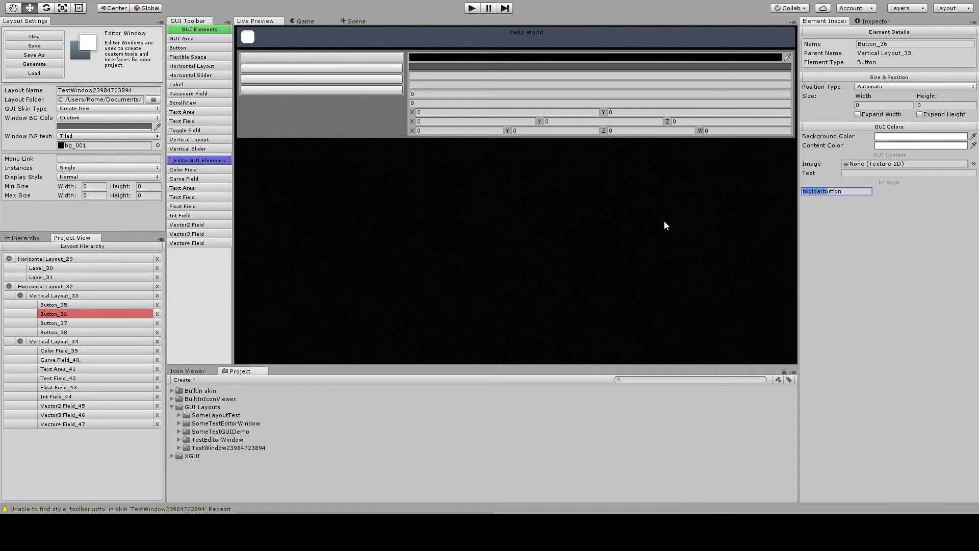
{"action": "left_click", "coordinate": [856, 194]}
{"action": "key", "text": "Return"}
Set the UI style of Button_37 and Button_38 to toolbarbutton
{"action": "left_click", "coordinate": [97, 323]}
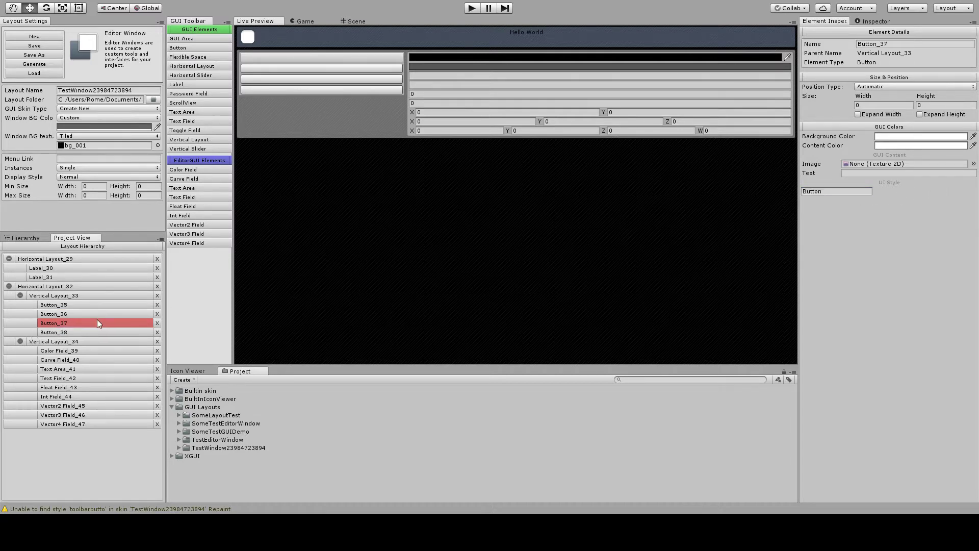
{"action": "left_click", "coordinate": [831, 192]}
{"action": "key", "text": "ctrl+v"}
{"action": "left_click", "coordinate": [89, 333]}
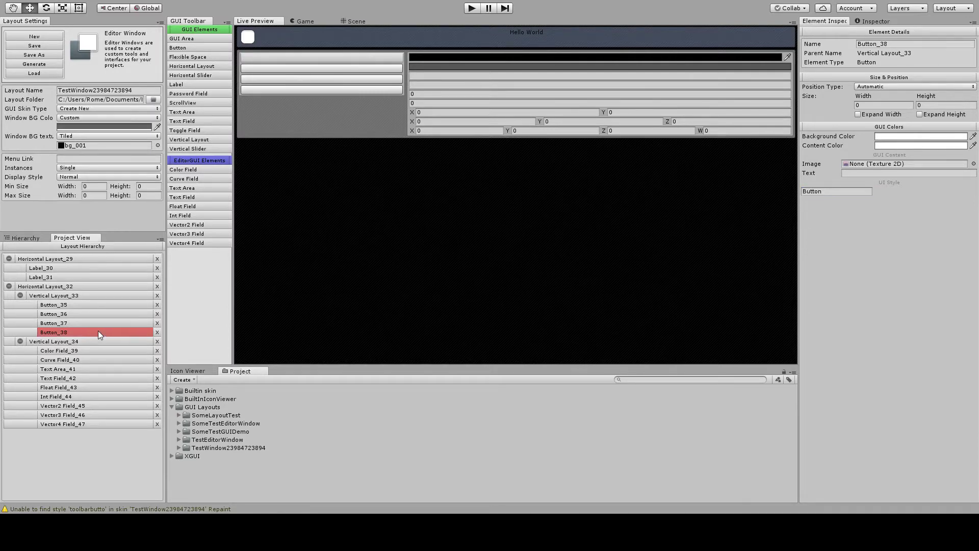
{"action": "left_click", "coordinate": [858, 191]}
{"action": "key", "text": "ctrl+v"}
{"action": "key", "text": "Escape"}
{"action": "left_click", "coordinate": [810, 193]}
{"action": "key", "text": "ctrl+v"}
{"action": "double_click", "coordinate": [808, 193]}
{"action": "key", "text": "ctrl+c"}
{"action": "key", "text": "Escape"}
{"action": "double_click", "coordinate": [808, 192]}
{"action": "key", "text": "ctrl+v"}
{"action": "key", "text": "Return"}
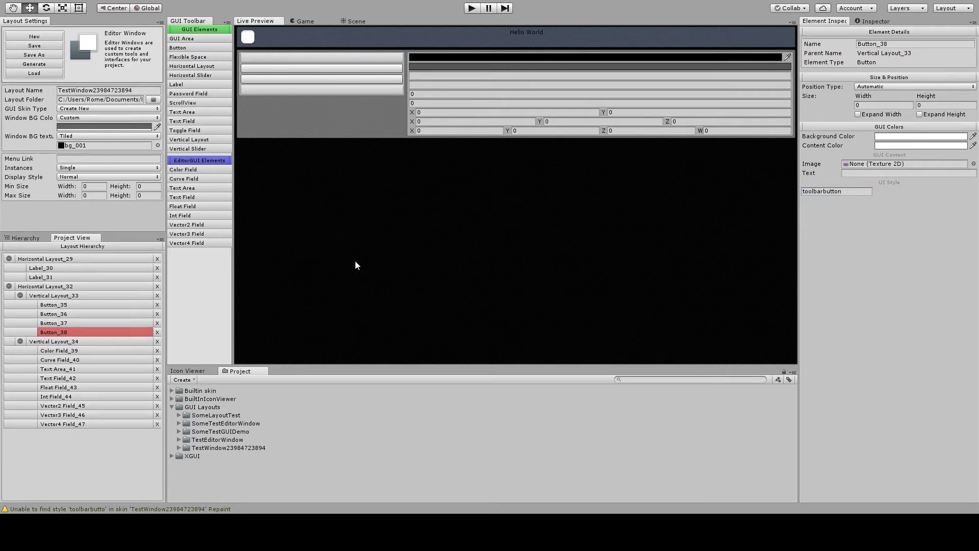
Reapply the toolbarbutton UI style to Button_37
{"action": "left_click", "coordinate": [62, 324]}
{"action": "left_click", "coordinate": [861, 191]}
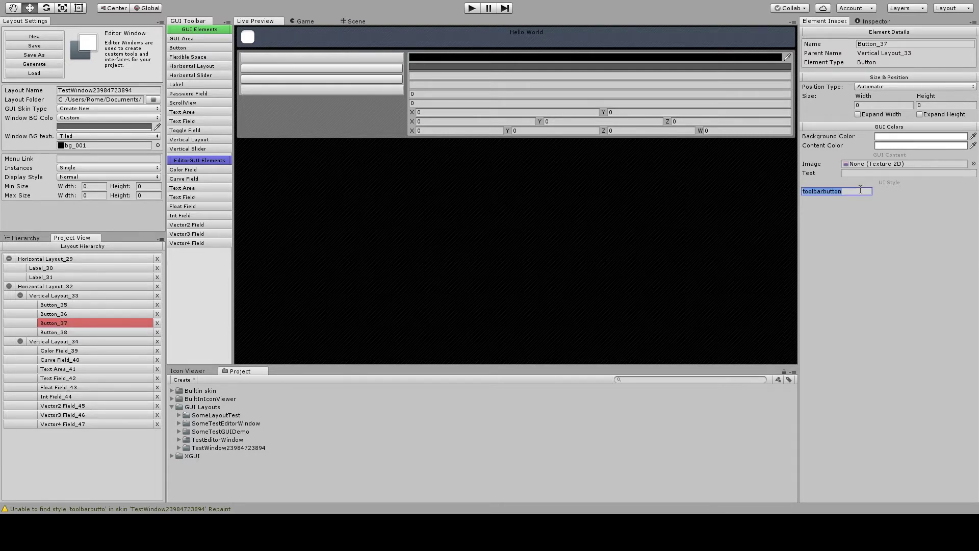
{"action": "left_click", "coordinate": [861, 190]}
{"action": "left_click", "coordinate": [793, 223]}
{"action": "left_click", "coordinate": [849, 191]}
{"action": "left_click", "coordinate": [851, 191]}
{"action": "left_click", "coordinate": [851, 192]}
{"action": "key", "text": "ctrl+c"}
{"action": "left_click", "coordinate": [851, 192]}
{"action": "left_click", "coordinate": [882, 174]}
{"action": "left_click", "coordinate": [848, 192]}
{"action": "key", "text": "ctrl+v"}
{"action": "left_click", "coordinate": [304, 215]}
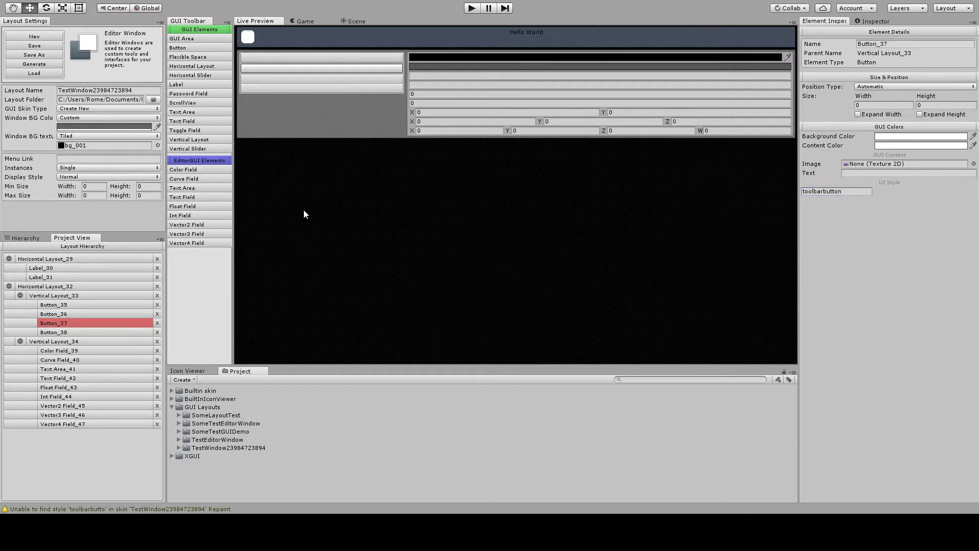
Reapply the toolbarbutton UI style to Button_36
{"action": "left_click", "coordinate": [130, 313]}
{"action": "left_click", "coordinate": [859, 174]}
{"action": "left_click", "coordinate": [845, 192]}
{"action": "key", "text": "ctrl+v"}
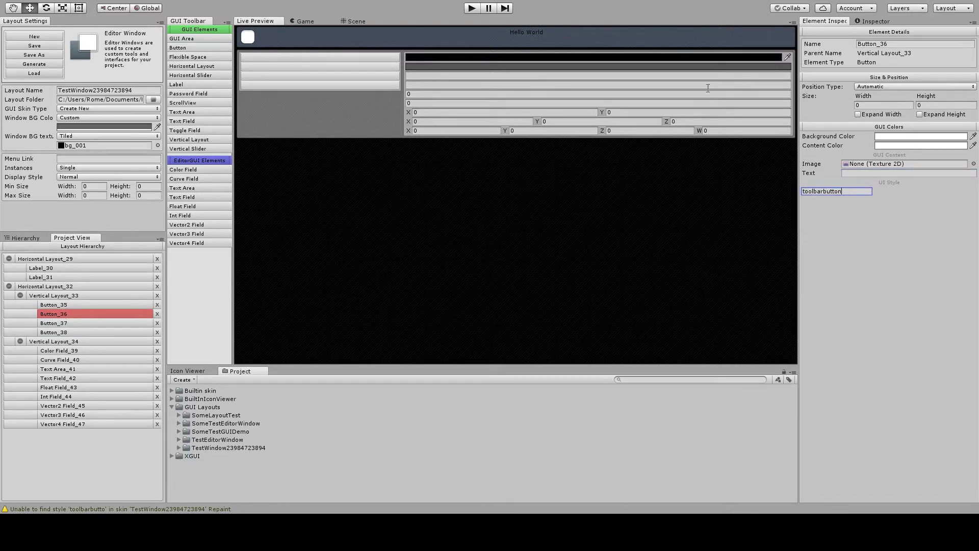
{"action": "left_click", "coordinate": [89, 305]}
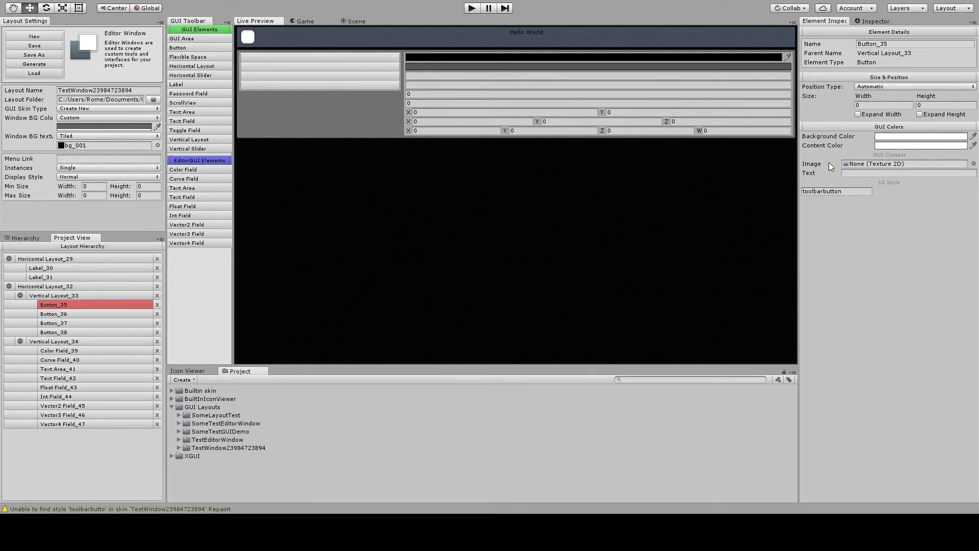
Set Button_35's text to 'Button One' and Button_36's text to 'Button Two'
{"action": "left_click", "coordinate": [849, 173]}
{"action": "type", "text": "Button One"}
{"action": "left_click", "coordinate": [87, 316]}
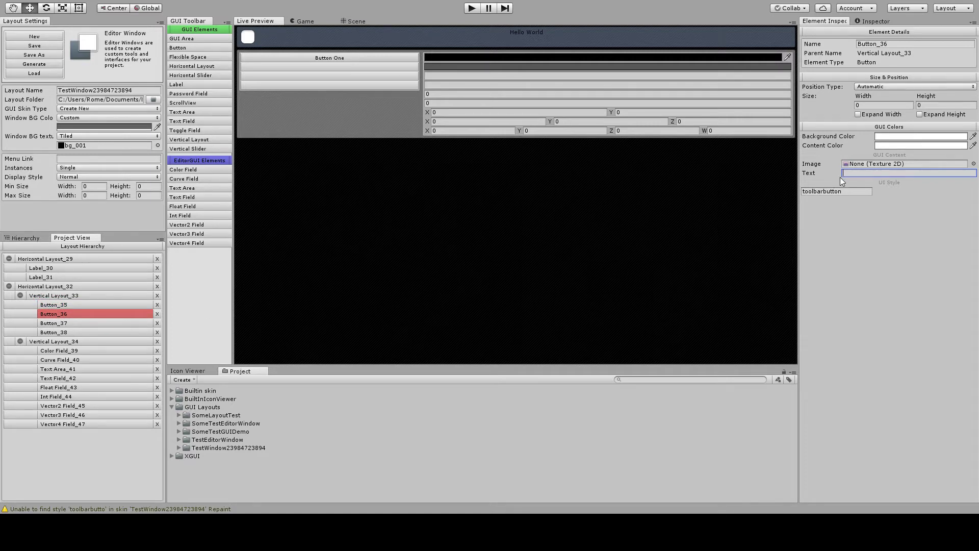
{"action": "key", "text": "t"}
{"action": "type", "text": "Button Two"}
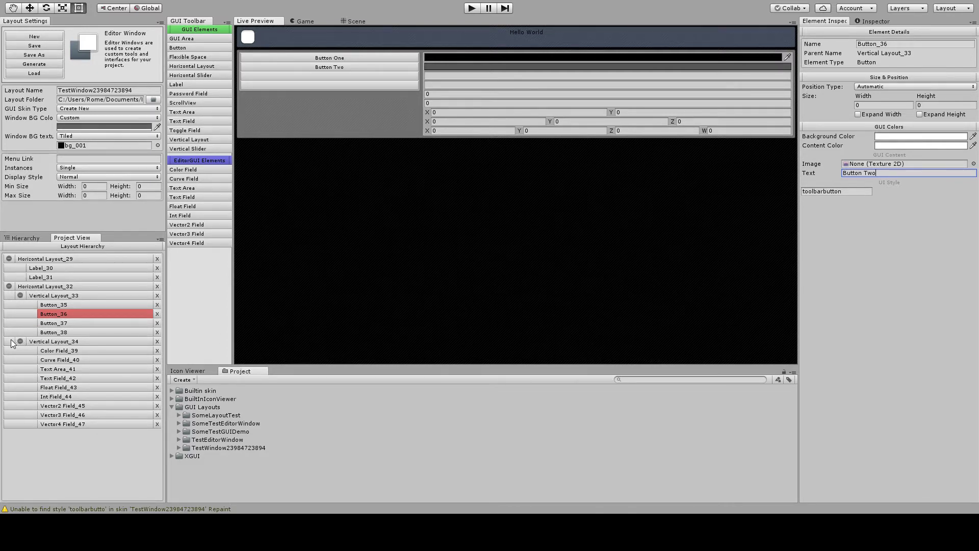
Move Vertical Layout_34 into Vertical Layout_33, then into Horizontal Layout_29 beside Hello World
{"action": "left_click_drag", "start_coordinate": [12, 344], "coordinate": [74, 308]}
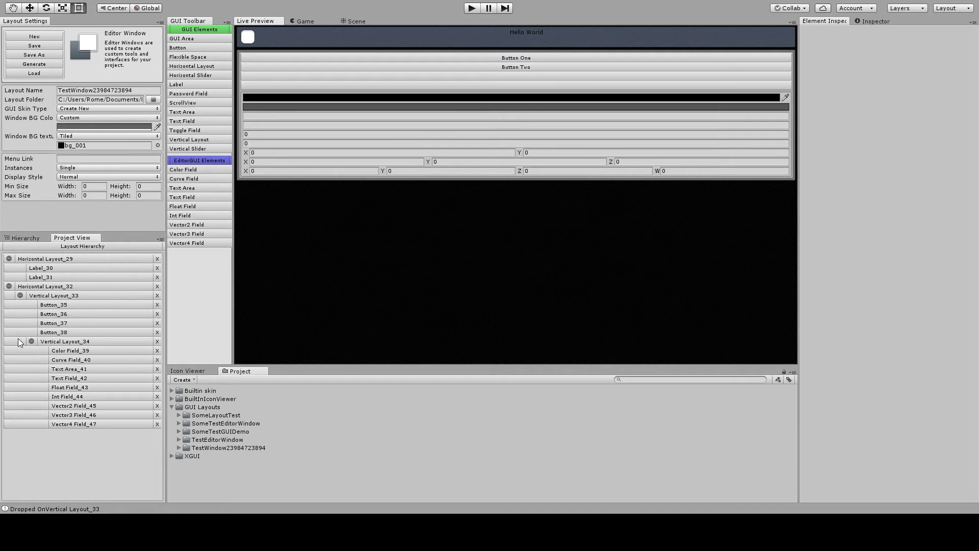
{"action": "left_click_drag", "start_coordinate": [18, 339], "coordinate": [67, 277]}
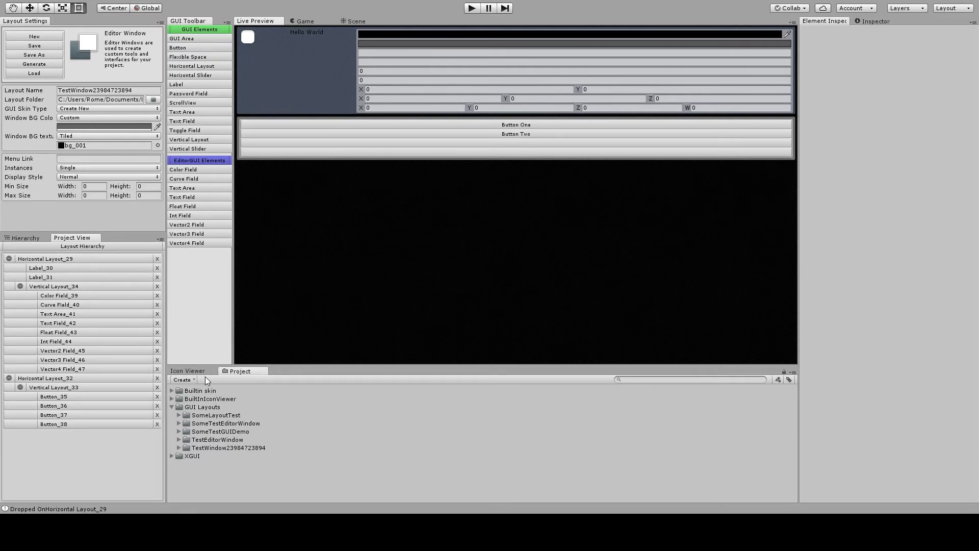
Enlarge the Icon Viewer, search its icons for foldout, close and win, then clear the search
{"action": "left_click", "coordinate": [192, 370]}
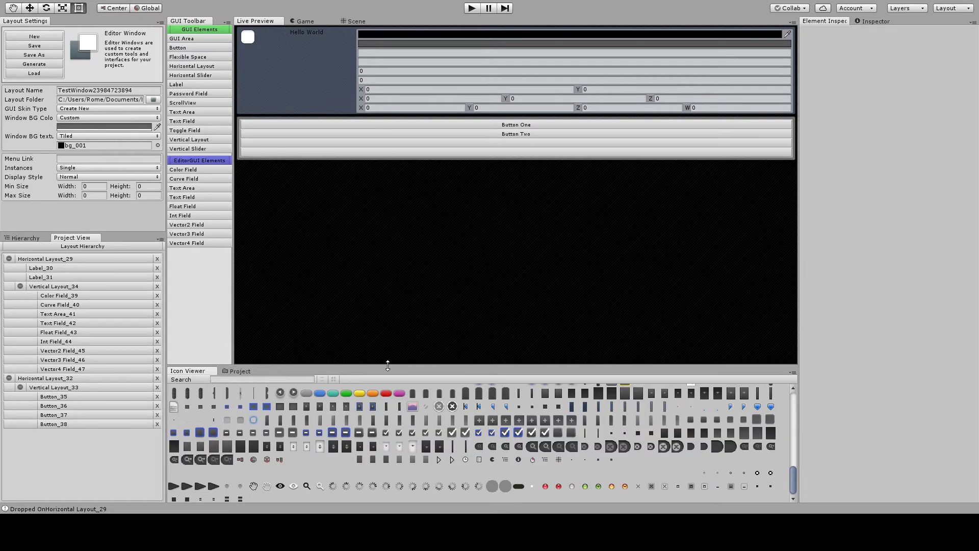
{"action": "left_click_drag", "start_coordinate": [390, 365], "coordinate": [415, 278]}
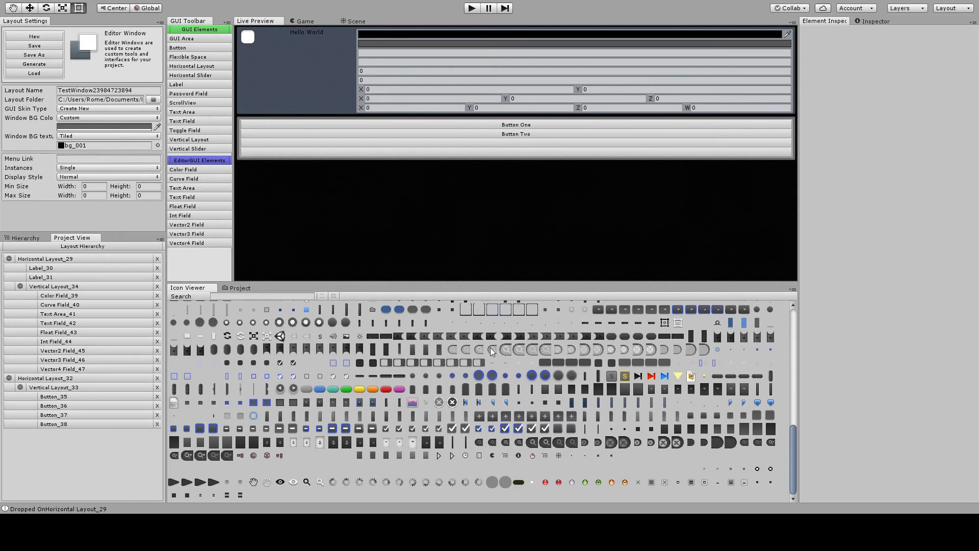
{"action": "scroll", "coordinate": [506, 382], "scroll_direction": "up", "scroll_amount": 15}
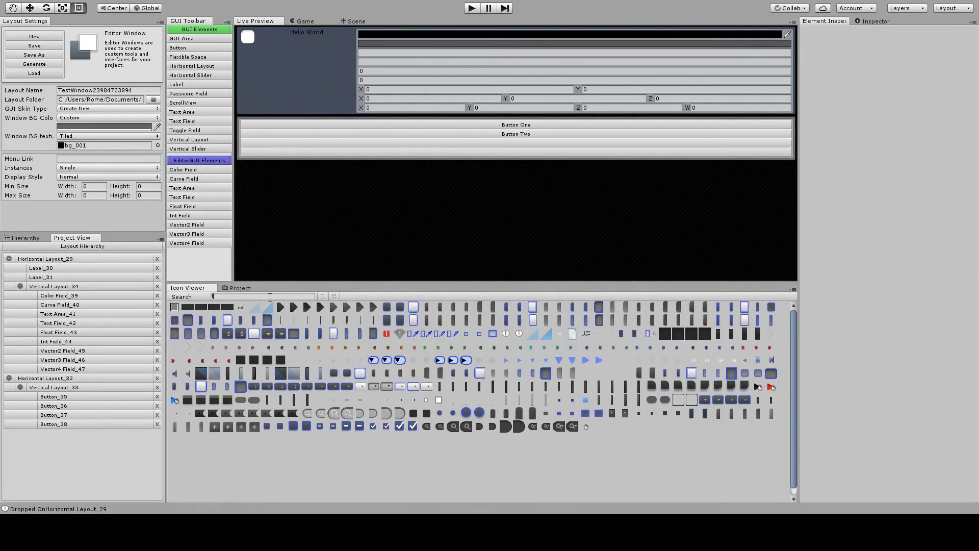
{"action": "type", "text": "oldout"}
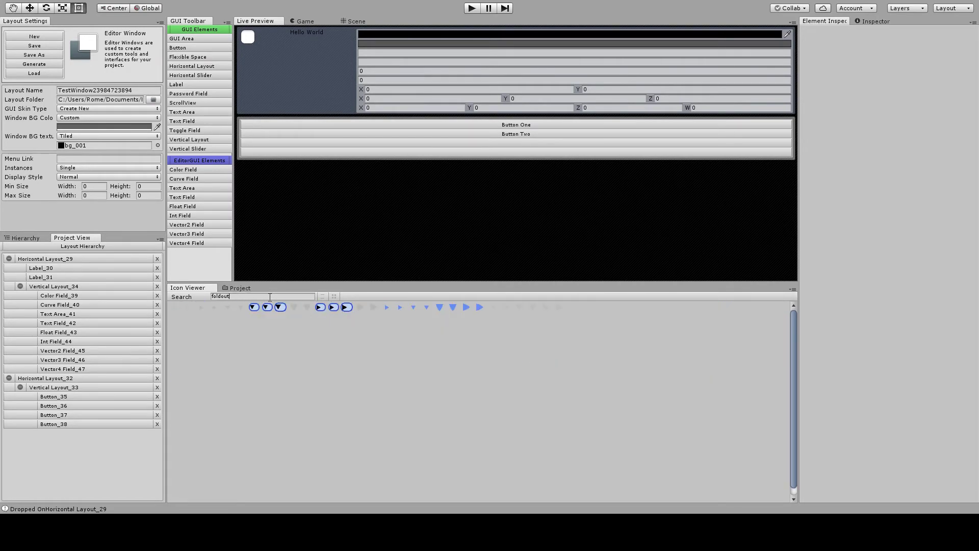
{"action": "key", "text": "ctrl+a"}
{"action": "type", "text": "close"}
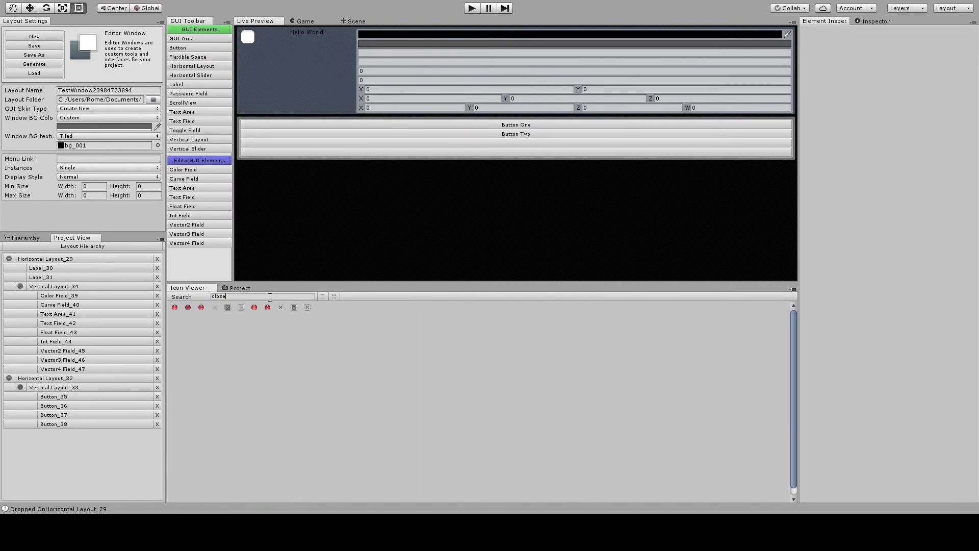
{"action": "key", "text": "ctrl+a"}
{"action": "type", "text": "win"}
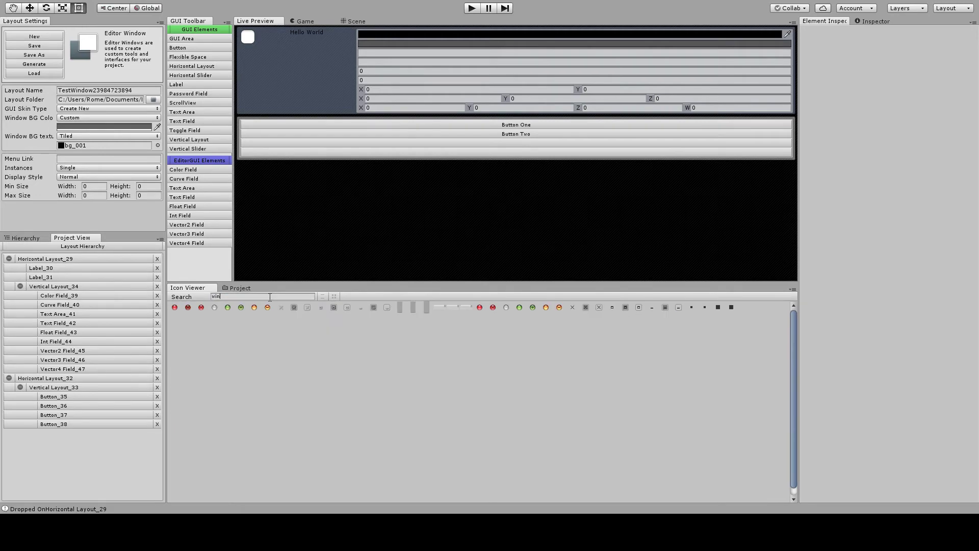
{"action": "key", "text": "BackSpace"}
{"action": "key", "text": "BackSpace"}
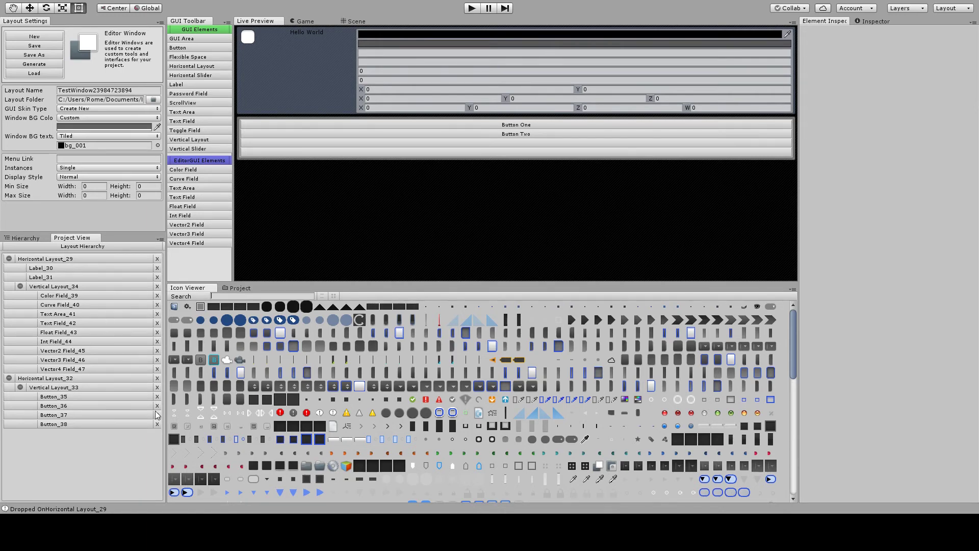
Expand the Builtin skin folder in Project and select its Skin asset
{"action": "left_click", "coordinate": [231, 287]}
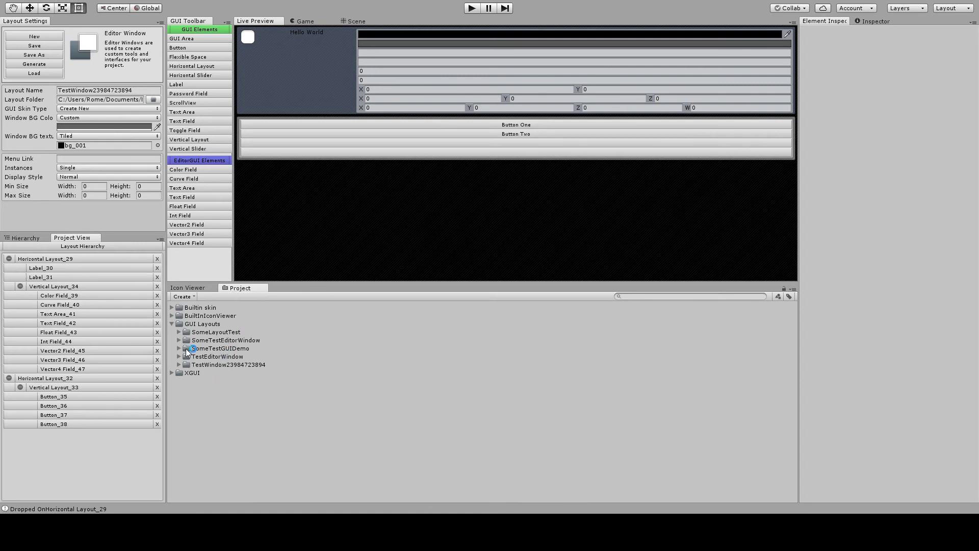
{"action": "left_click", "coordinate": [175, 309]}
{"action": "left_click", "coordinate": [173, 307]}
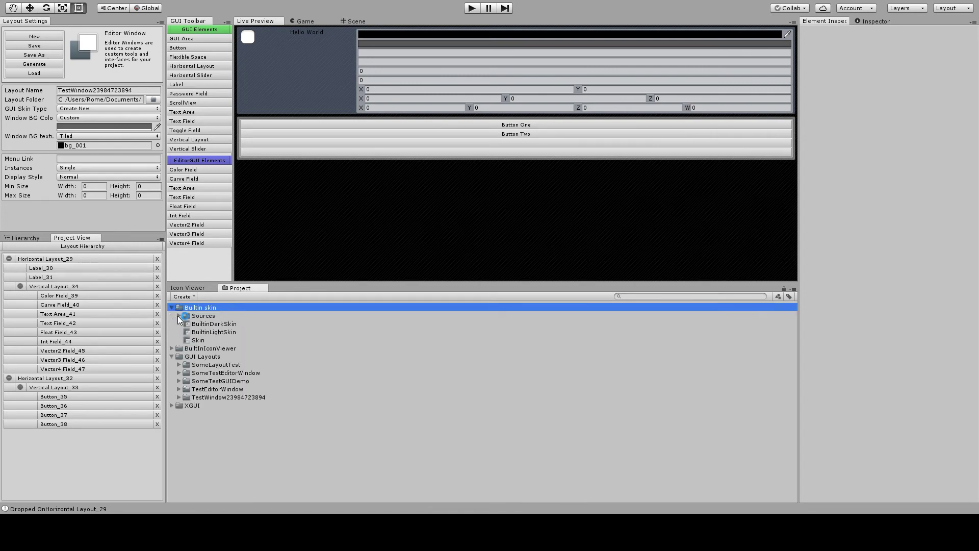
{"action": "left_click", "coordinate": [199, 341]}
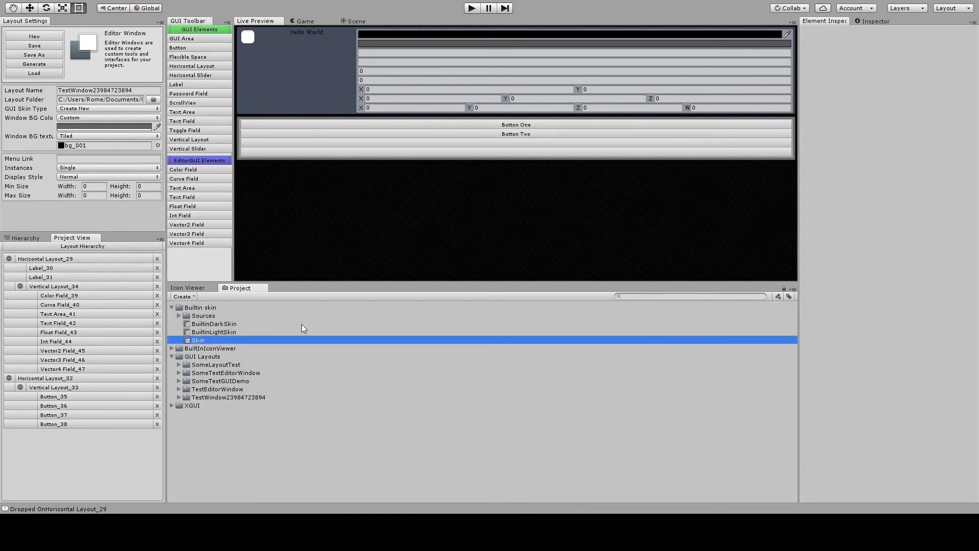
Widen the Inspector and view the Skin's box, toggle and button style settings
{"action": "left_click", "coordinate": [864, 21]}
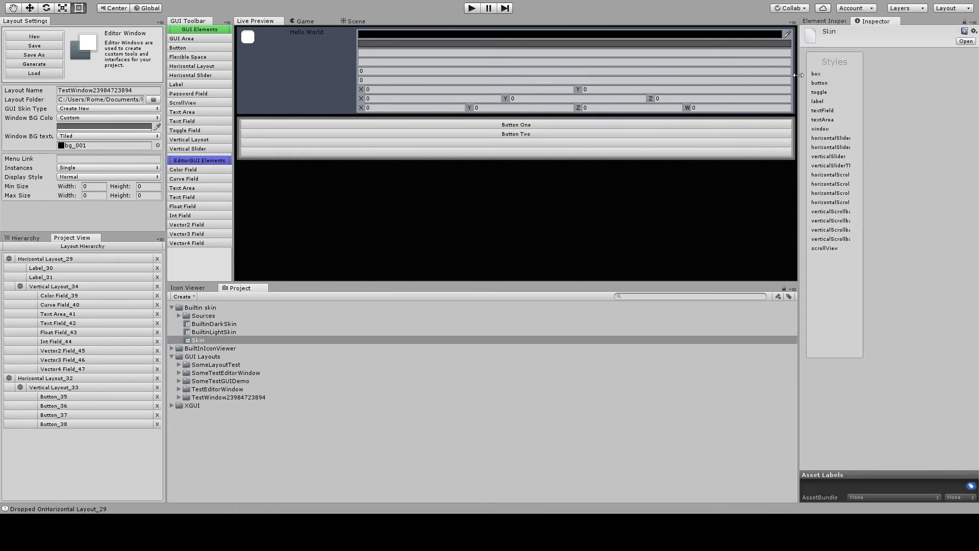
{"action": "left_click_drag", "start_coordinate": [797, 75], "coordinate": [614, 76]}
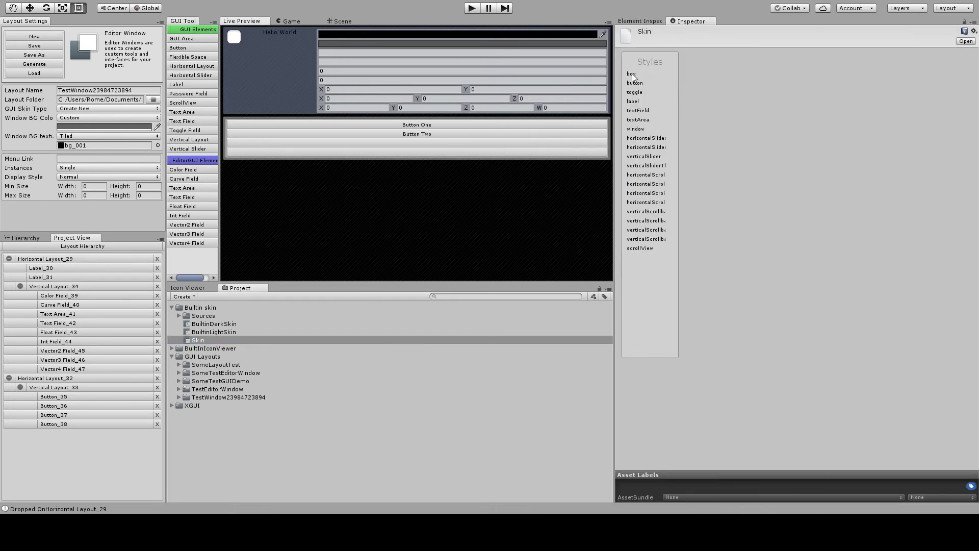
{"action": "left_click", "coordinate": [631, 74]}
{"action": "left_click", "coordinate": [634, 83]}
{"action": "left_click", "coordinate": [635, 92]}
{"action": "left_click", "coordinate": [635, 84]}
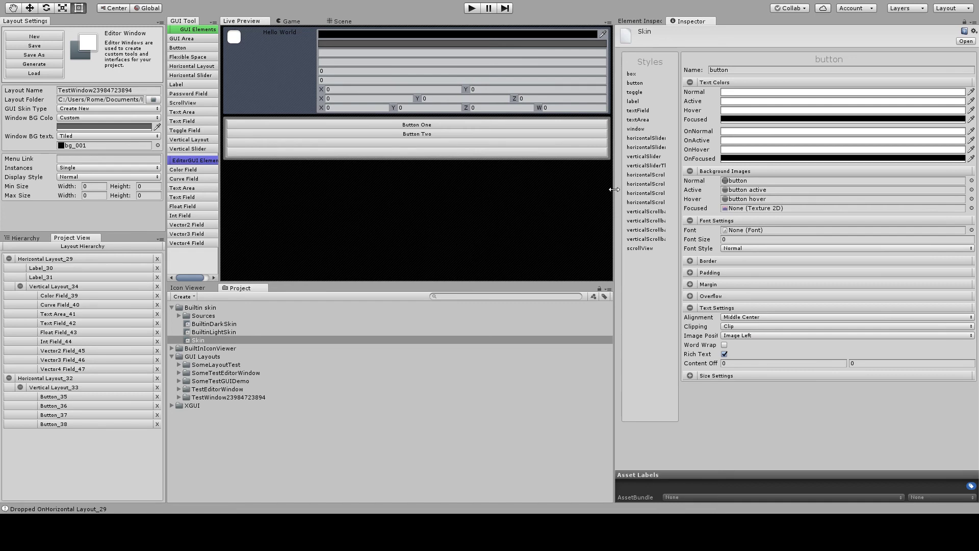
{"action": "left_click_drag", "start_coordinate": [614, 192], "coordinate": [890, 225]}
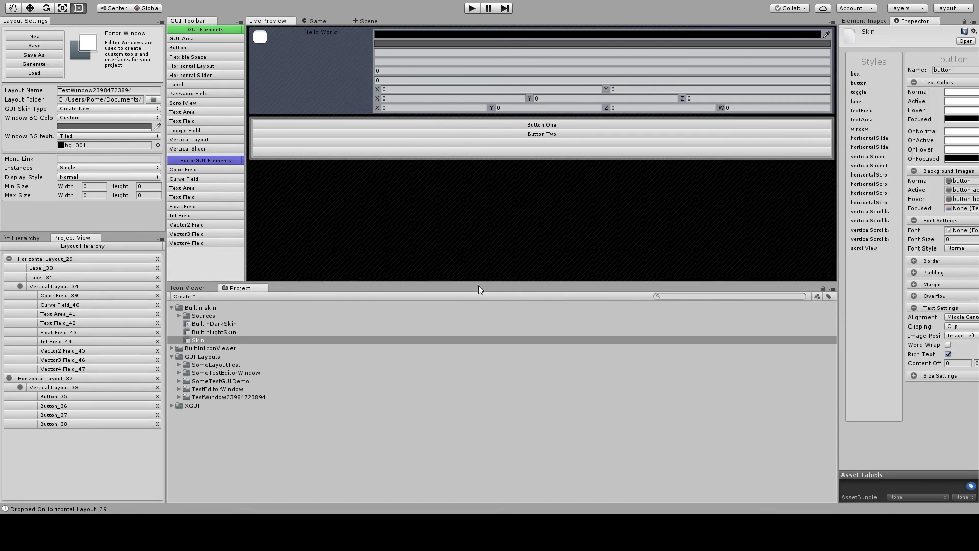
Enlarge the Live Preview panel by lowering its splitter, shortening the Project panel below
{"action": "left_click_drag", "start_coordinate": [480, 282], "coordinate": [461, 436]}
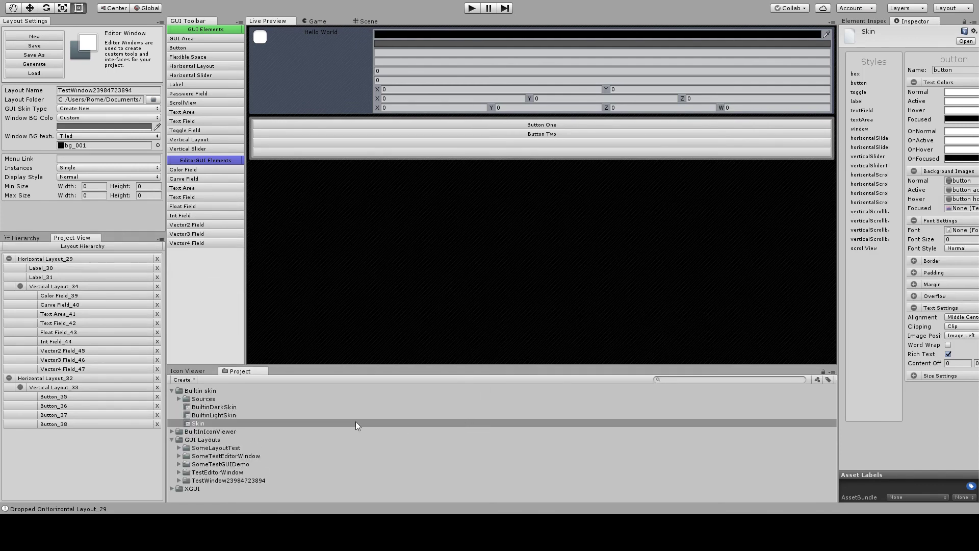